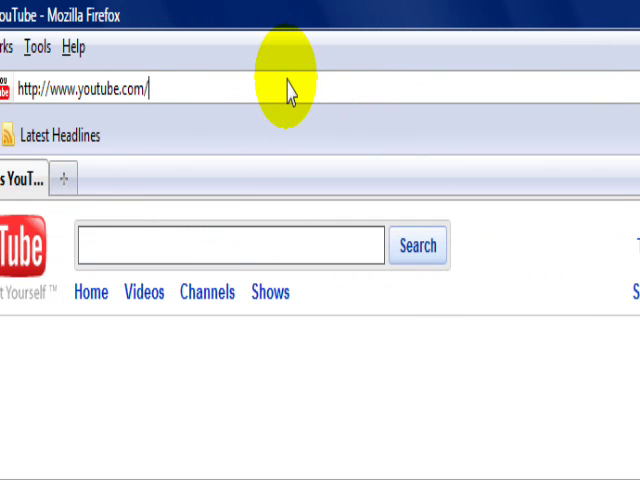
- Load google.com and search for 'cnet malwarebytes'
click(288, 90)
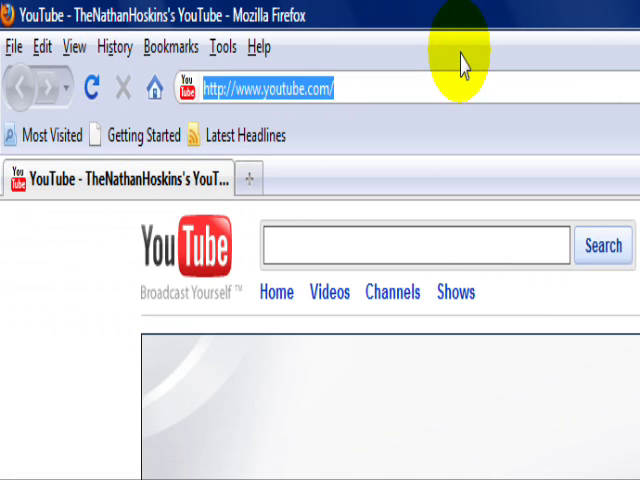
text(googl)
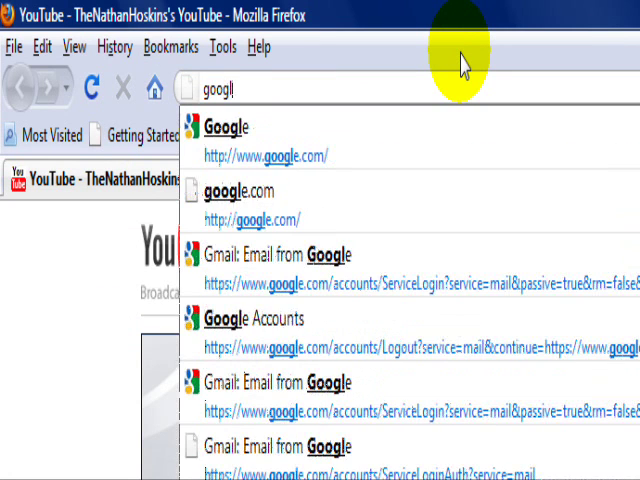
text(e.com)
key(Return)
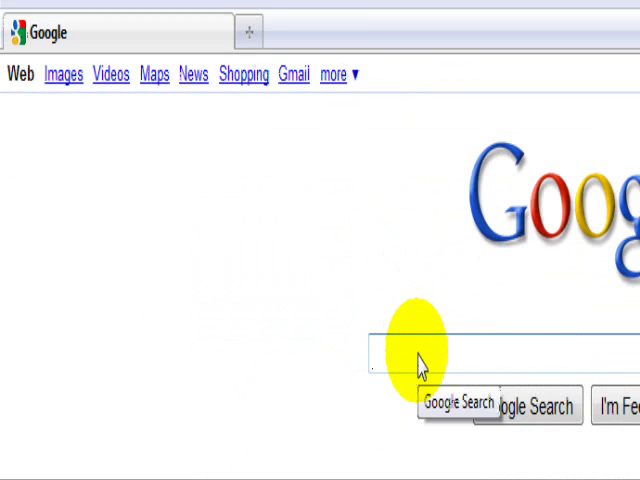
text(cn)
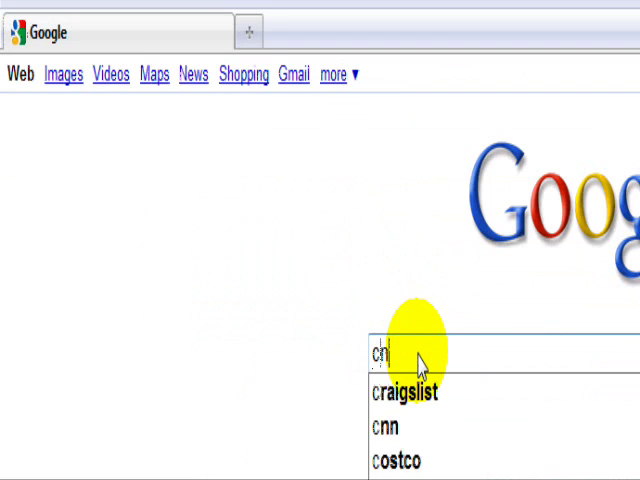
text(et malwar)
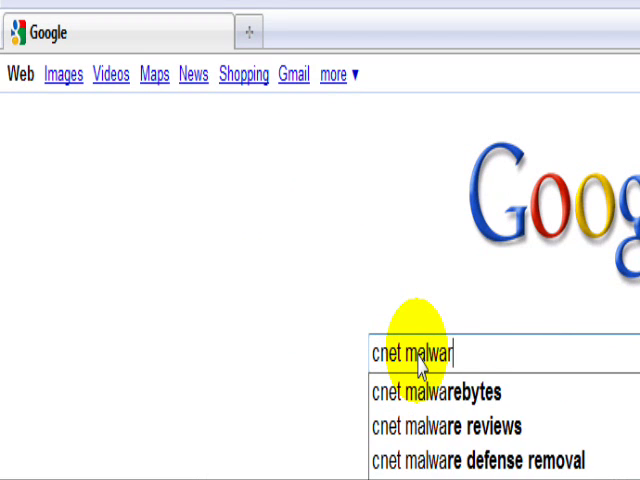
text(ebytes)
key(Return)
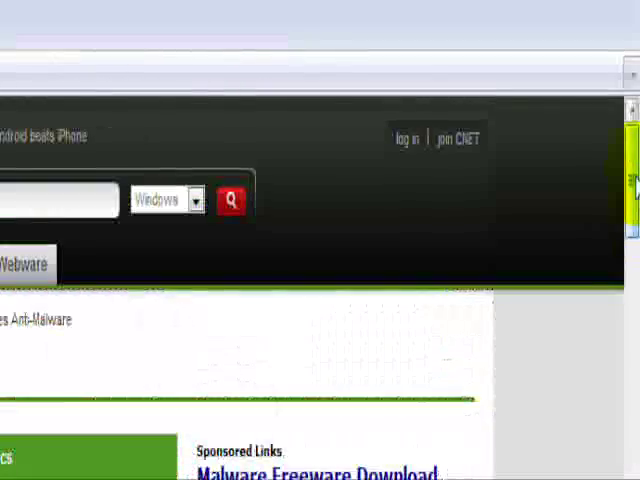
mouse_move(633, 186)
mouse_down()
mouse_move(632, 220)
mouse_move(633, 130)
mouse_up()
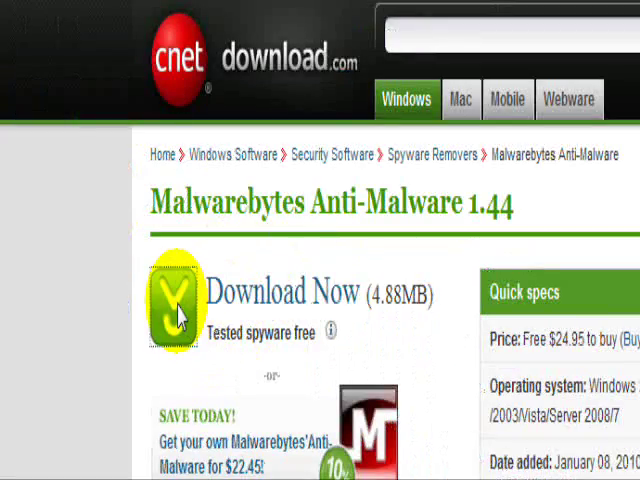
- Start the Malwarebytes Anti-Malware download from CNET, then close Firefox
click(178, 312)
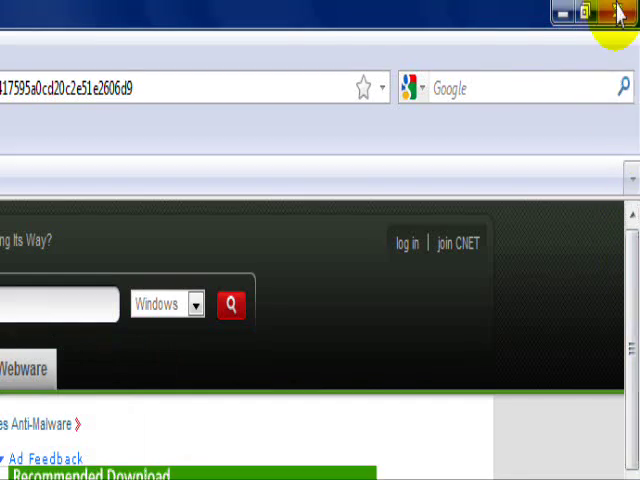
click(629, 7)
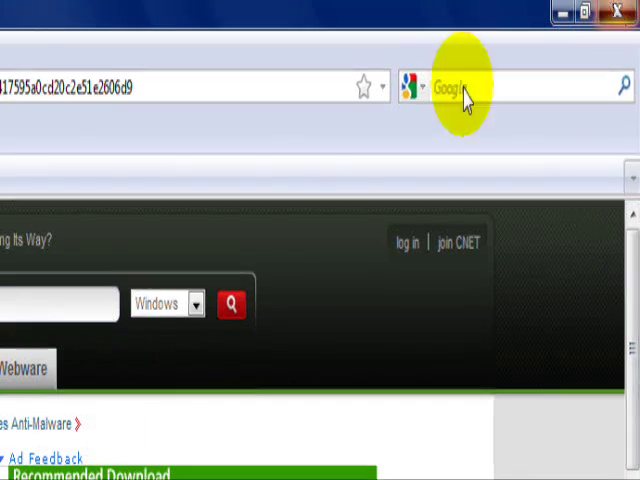